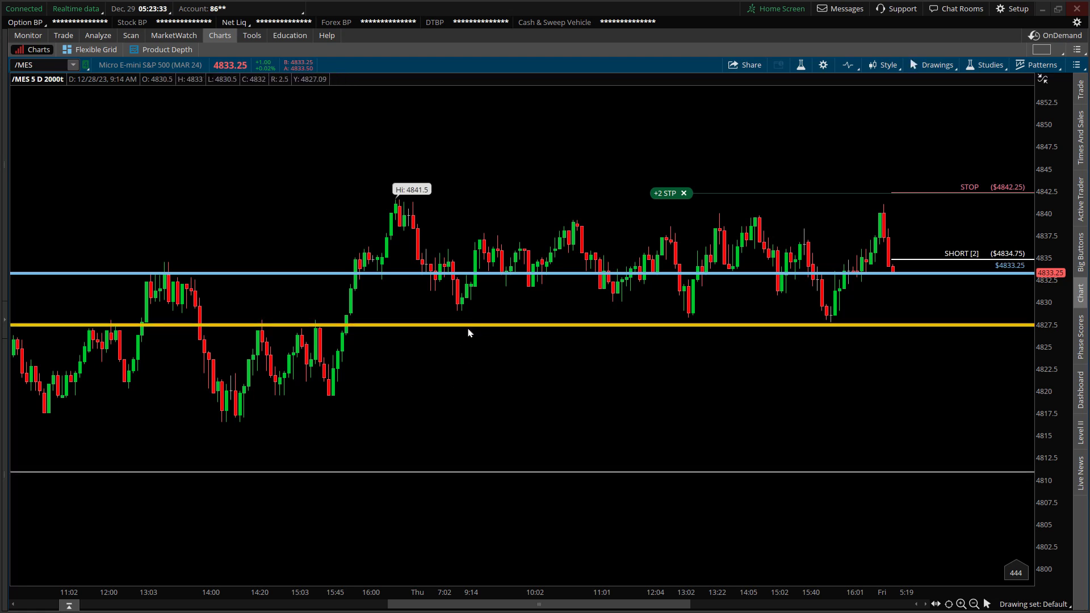
Pan the /MES chart across recent bars, then show and hide the account info panel.
left_click_drag(374, 426, 428, 423)
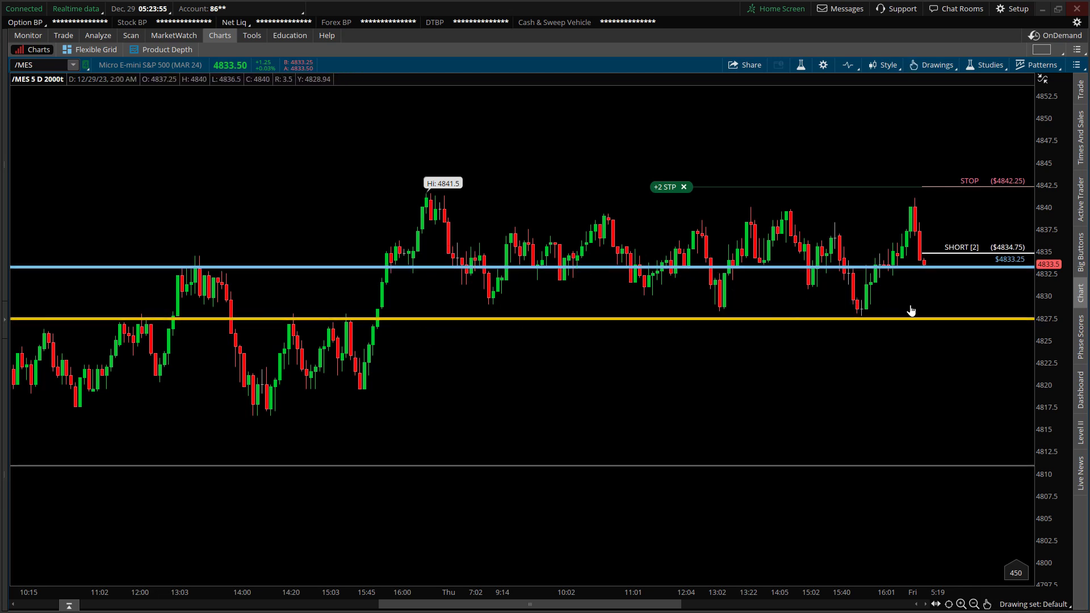
left_click_drag(910, 310, 835, 307)
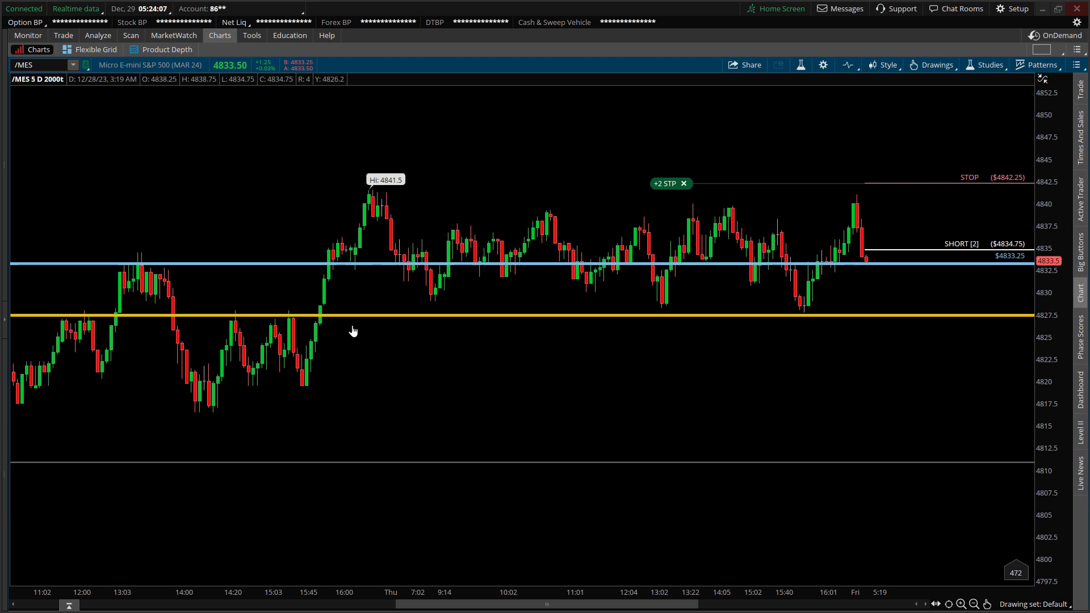
left_click_drag(381, 357, 424, 360)
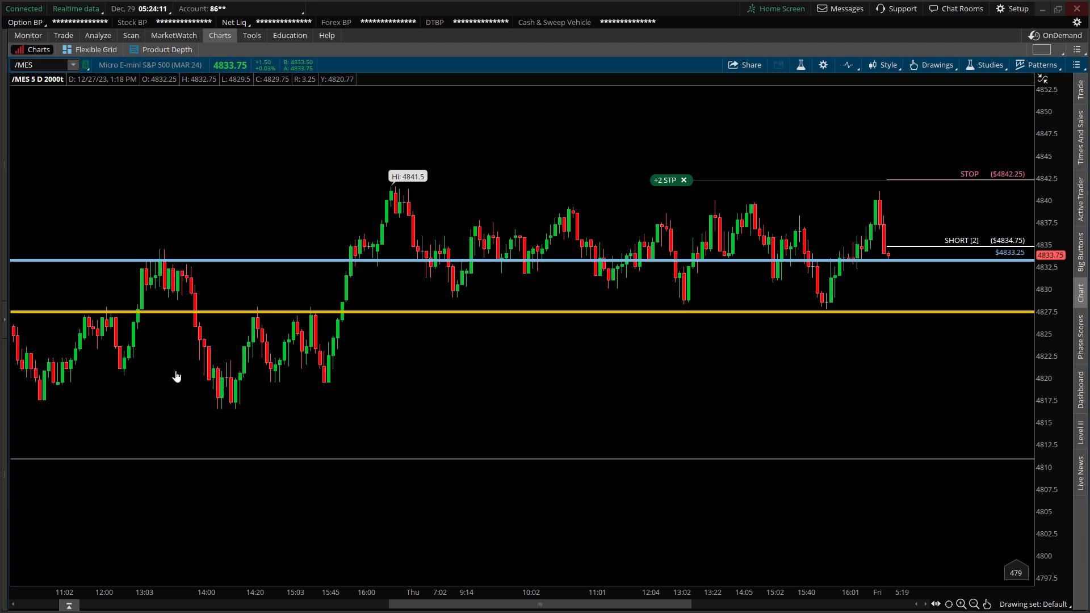
left_click(5, 319)
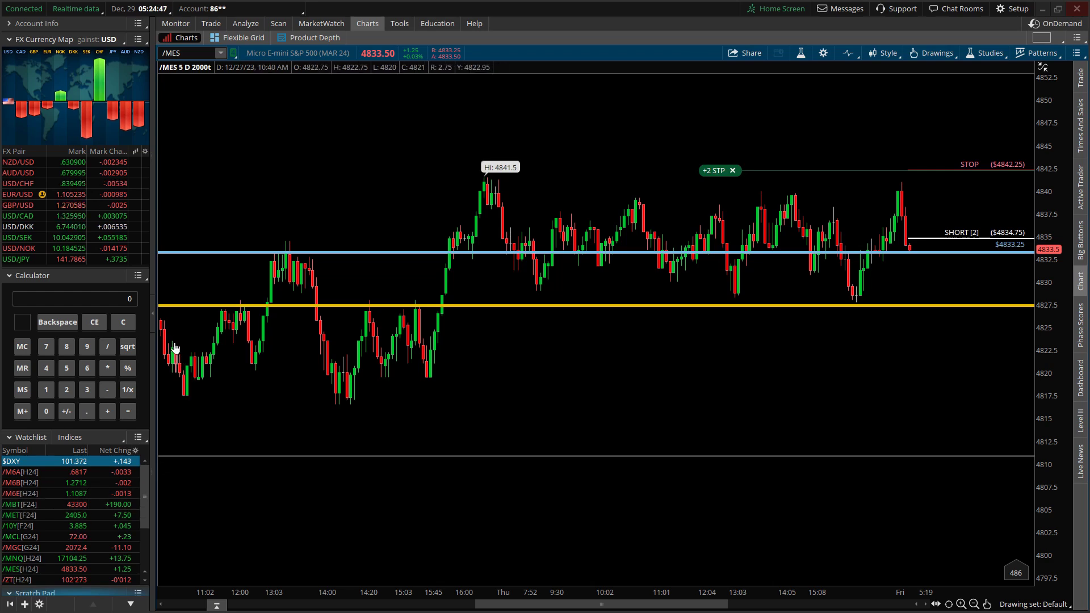
left_click(152, 318)
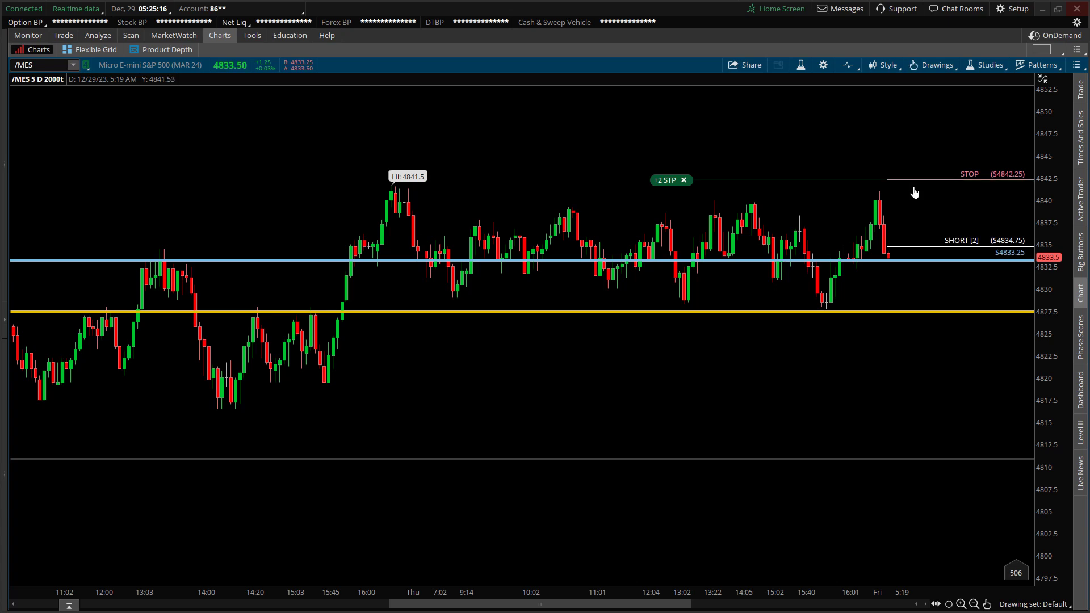
Open the Active Trader ladder beside the chart and scroll it to center the current price.
left_click(1081, 201)
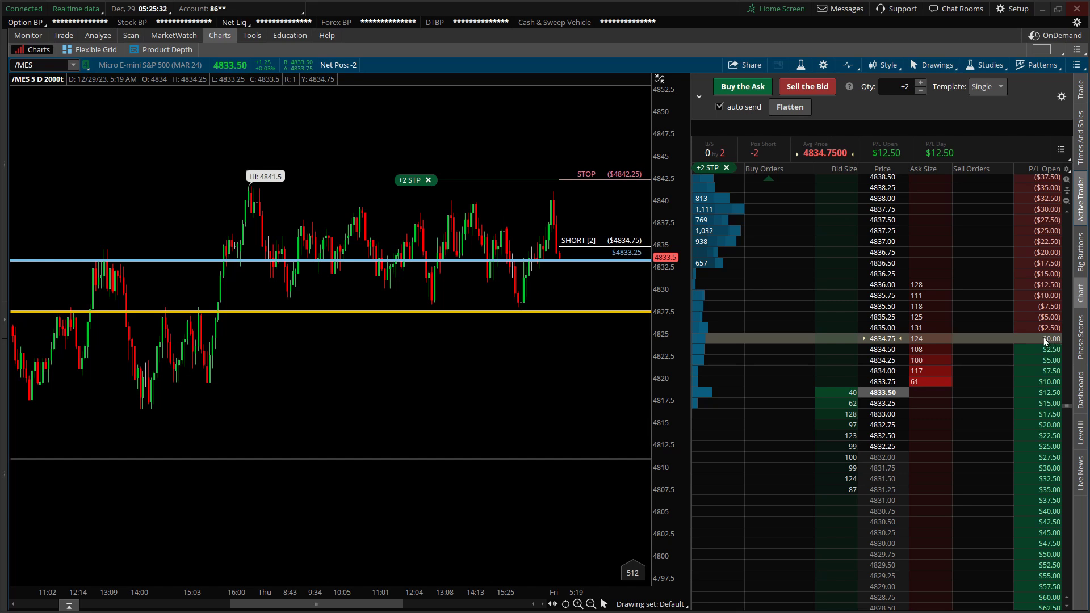
scroll(960, 334, "up", 3)
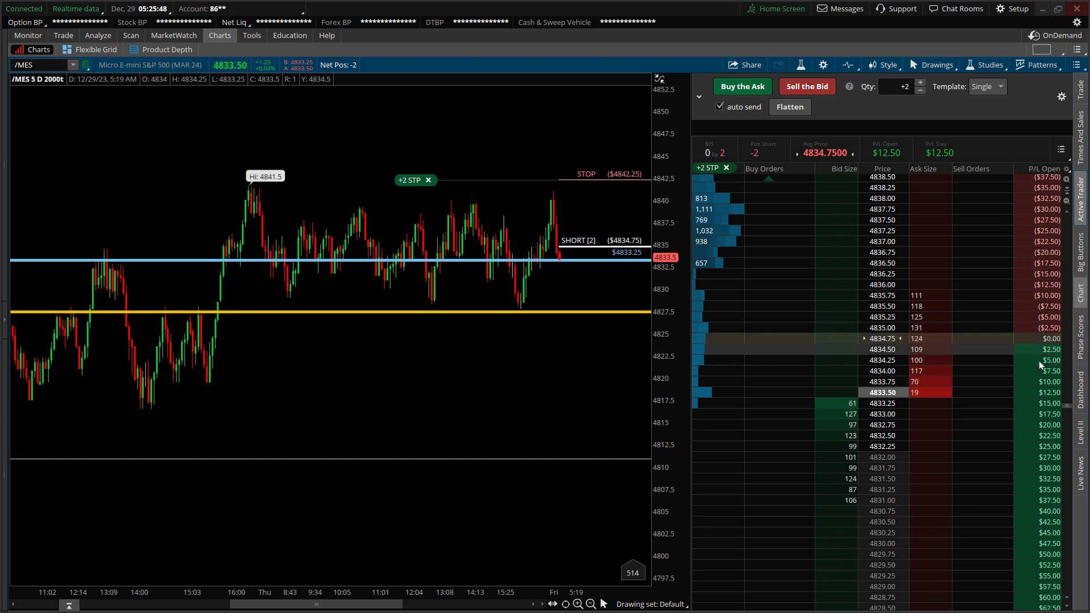
scroll(958, 380, "up", 6)
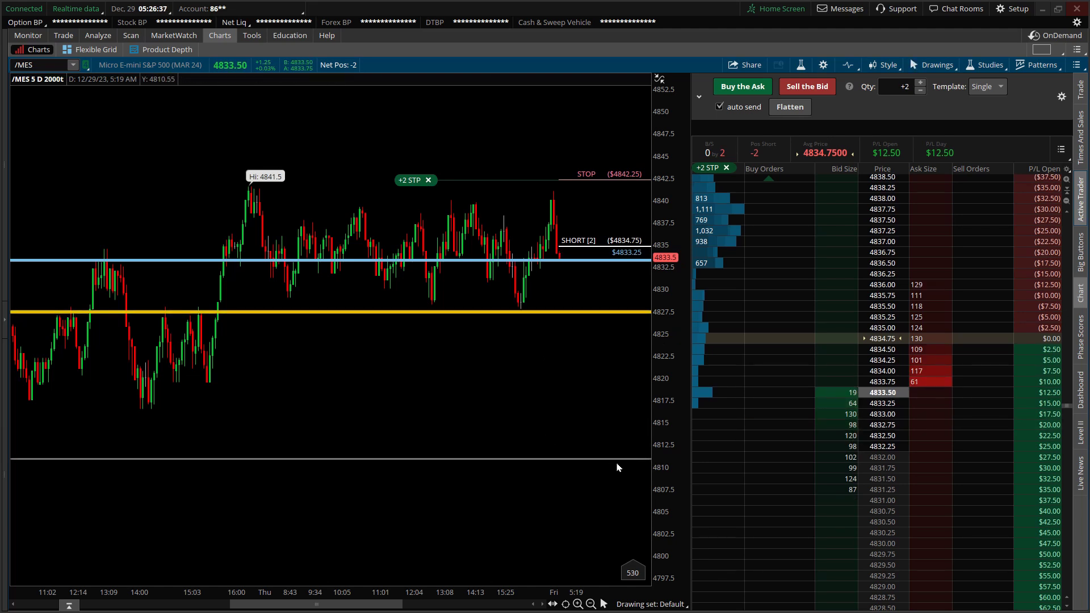
scroll(925, 522, "down", 5)
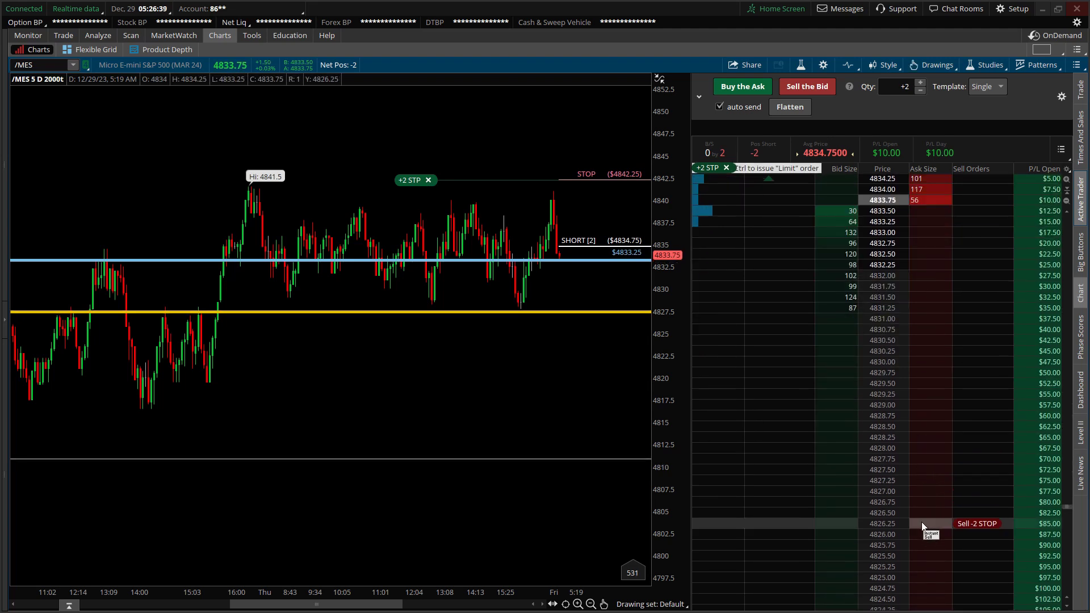
scroll(922, 526, "down", 8)
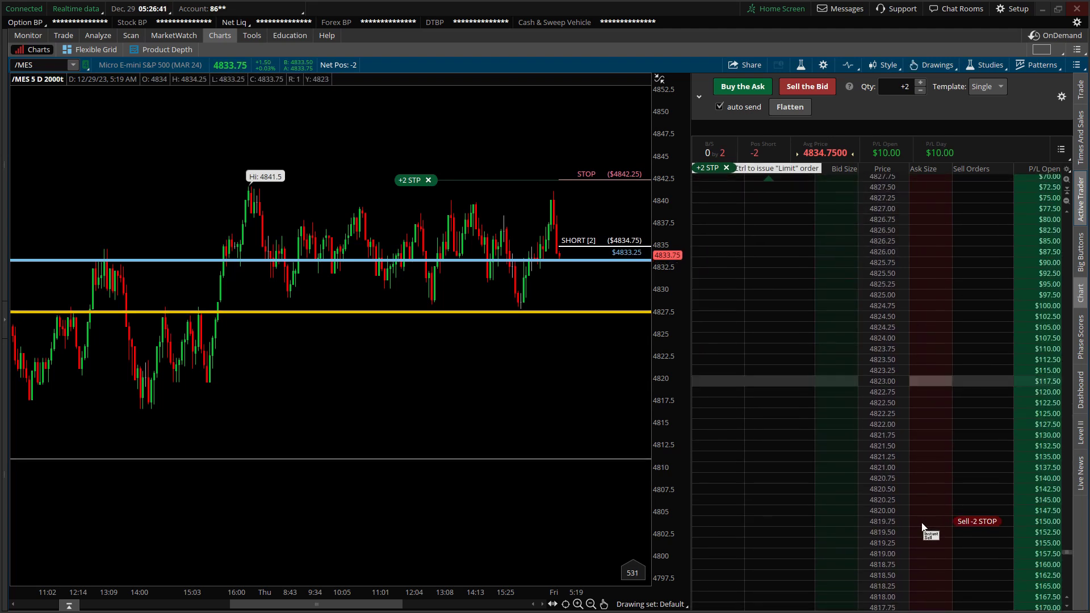
scroll(922, 526, "down", 12)
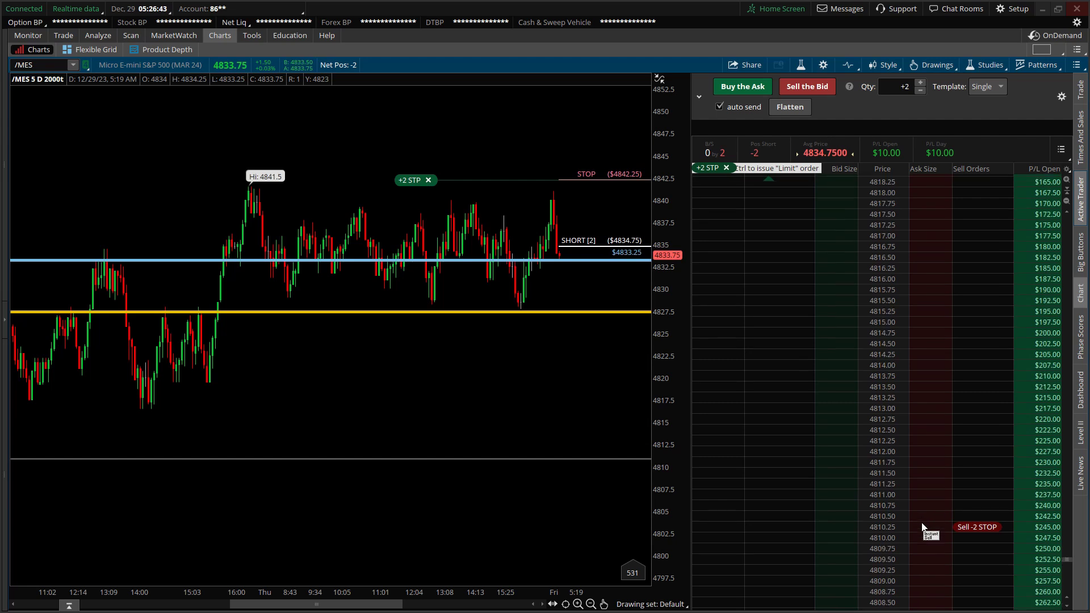
scroll(922, 526, "down", 1)
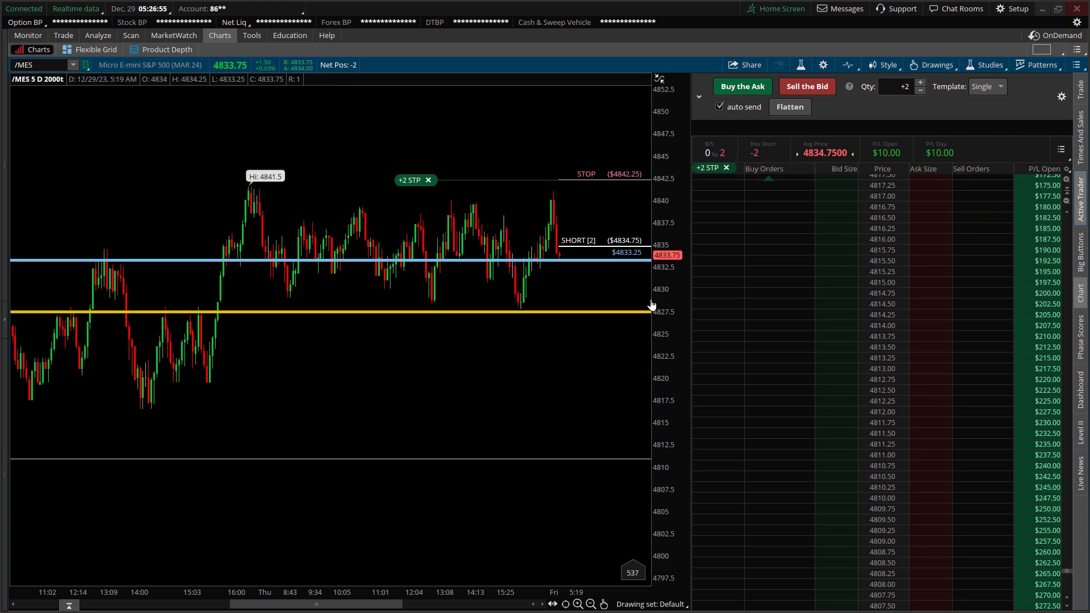
Collapse the Active Trader ladder so the /MES chart widens, showing price at 4803.75.
left_click(1080, 199)
scroll(886, 332, "down", 2)
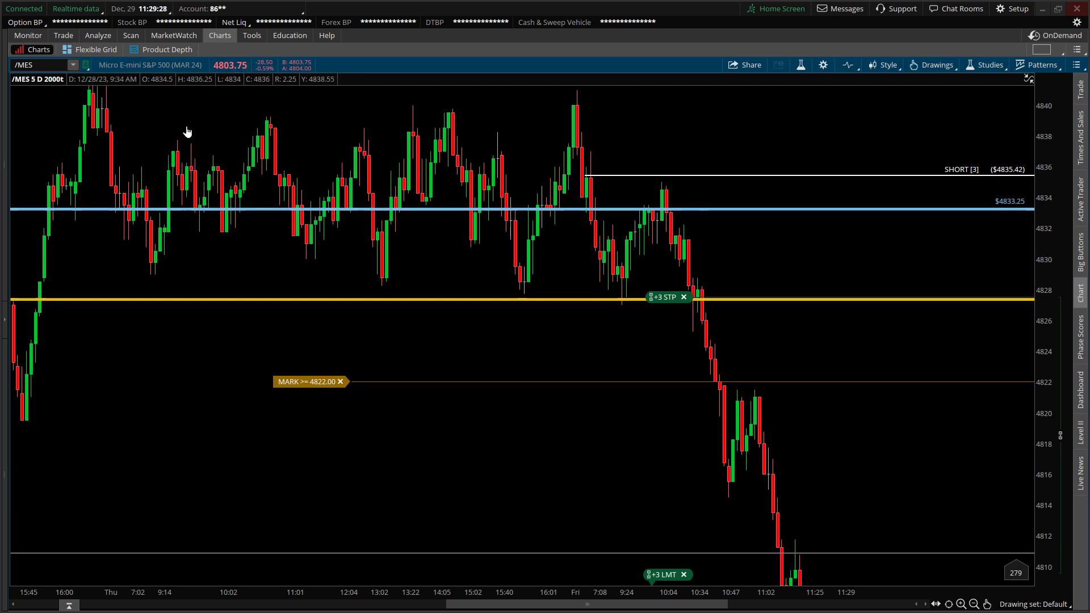
Drag the /MES chart to reveal the earlier 4841.5 high and the 4842.25 stop level.
left_click_drag(185, 128, 211, 165)
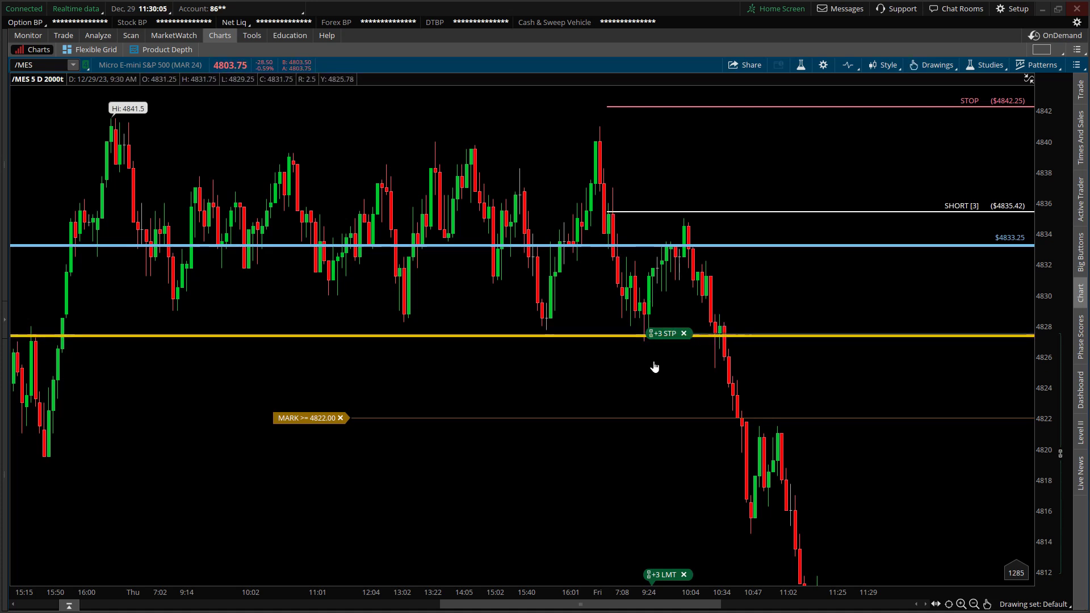
Pan the chart down to the latest falling bars and the +3 LMT line near 4794.50.
left_click_drag(654, 365, 656, 282)
left_click_drag(675, 399, 670, 273)
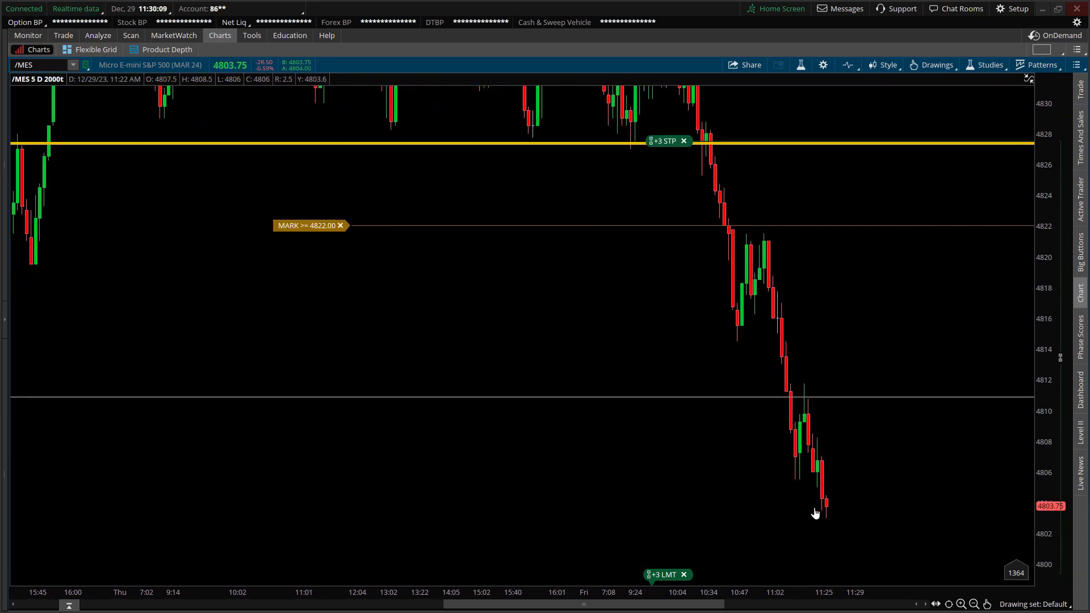
left_click_drag(769, 496, 764, 489)
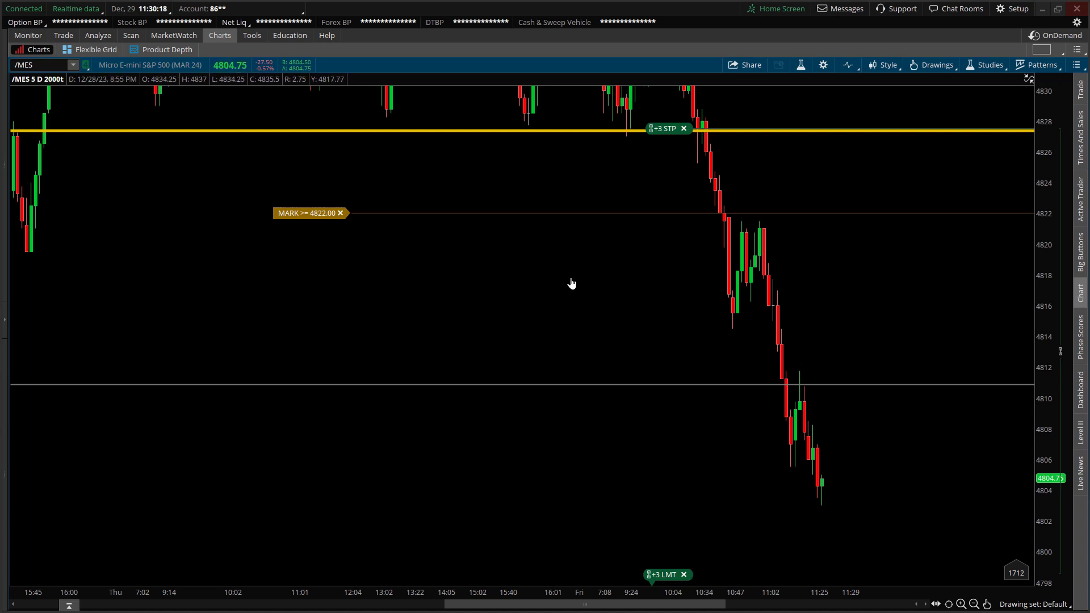
left_click_drag(696, 464, 702, 384)
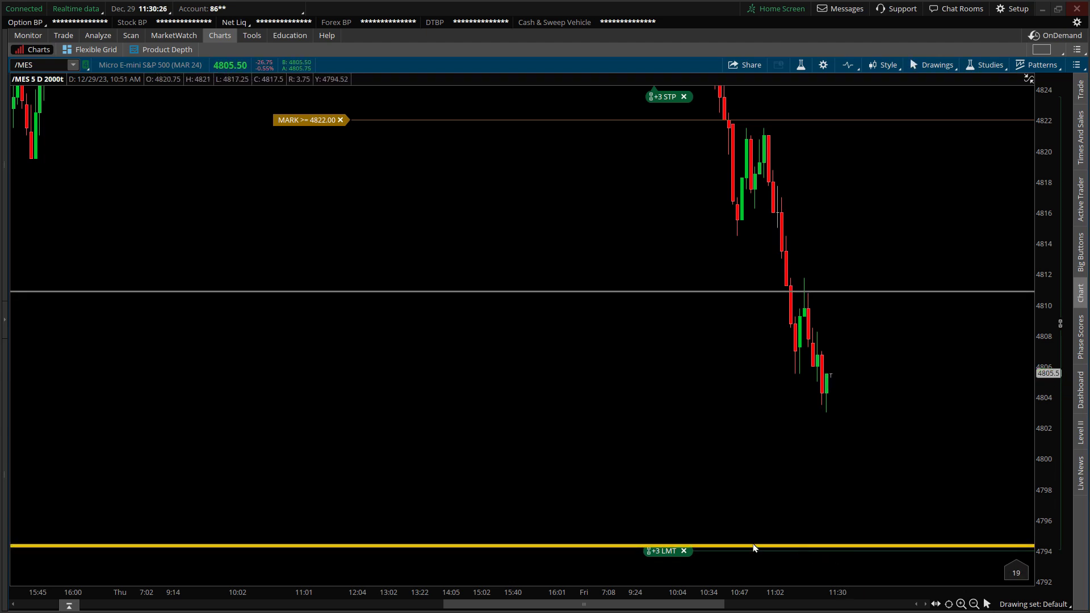
Reopen the Active Trader ladder and scroll it down to the 3-lot limit buy at 4794.00.
left_click(1083, 210)
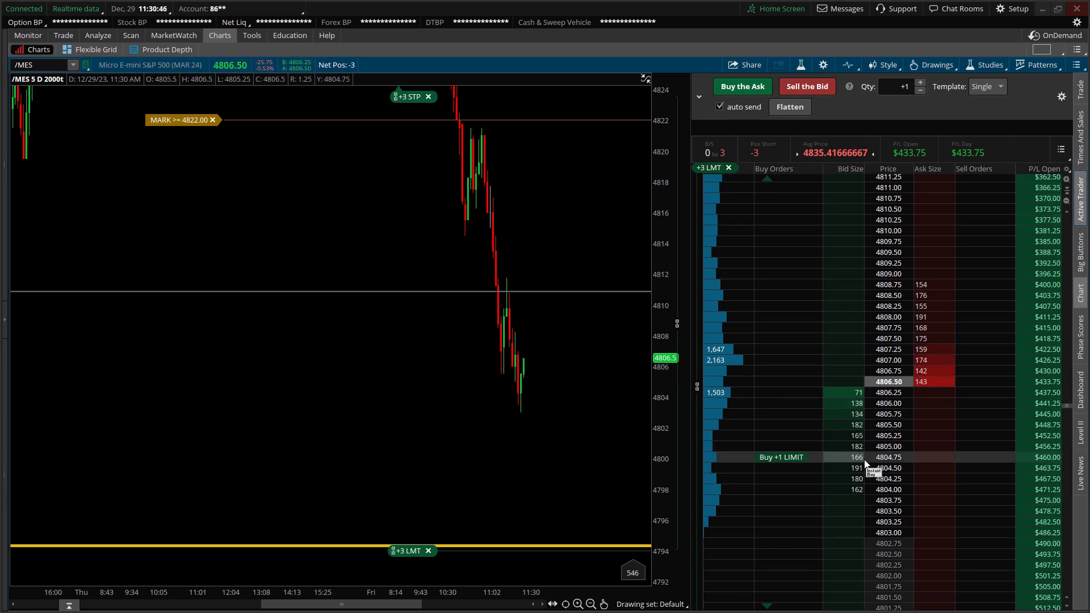
scroll(865, 464, "down", 10)
scroll(866, 464, "down", 2)
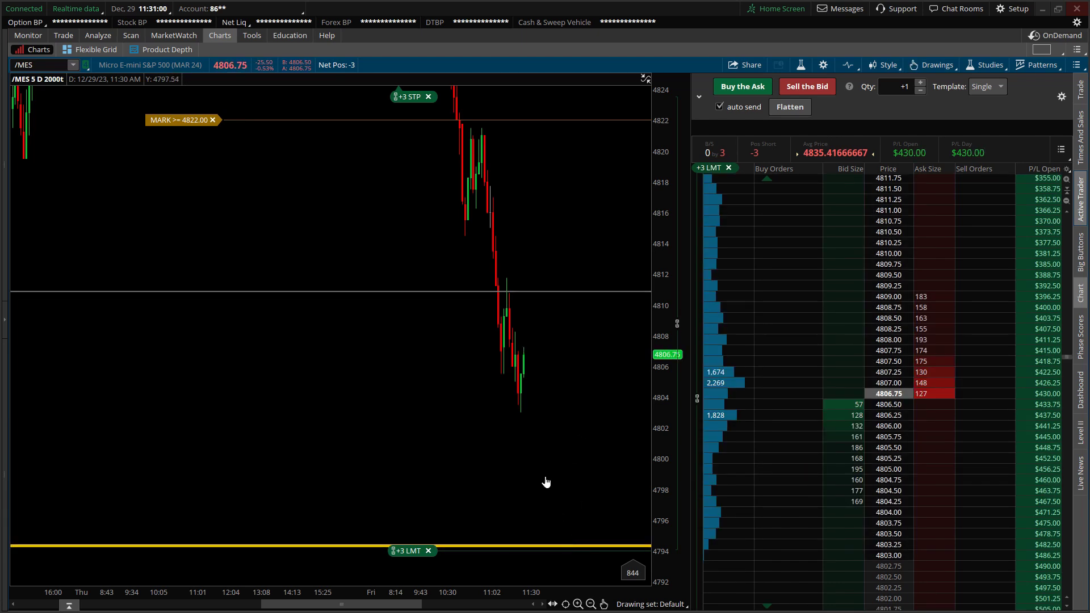
Re-center the chart on the latest candles between the stop and the 4794 limit order.
left_click_drag(550, 503, 557, 413)
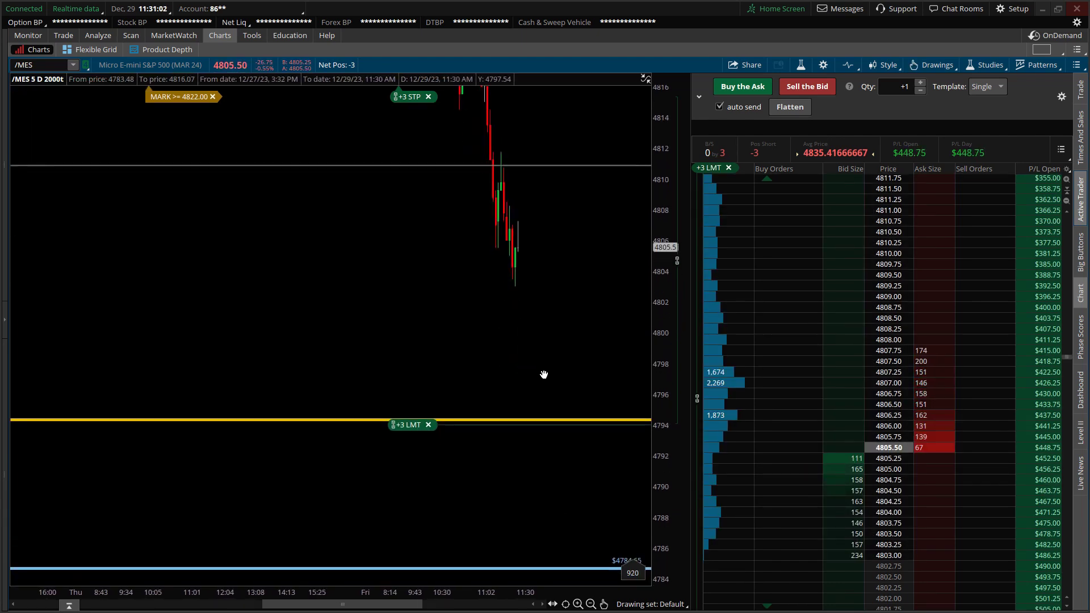
left_click_drag(544, 375, 522, 486)
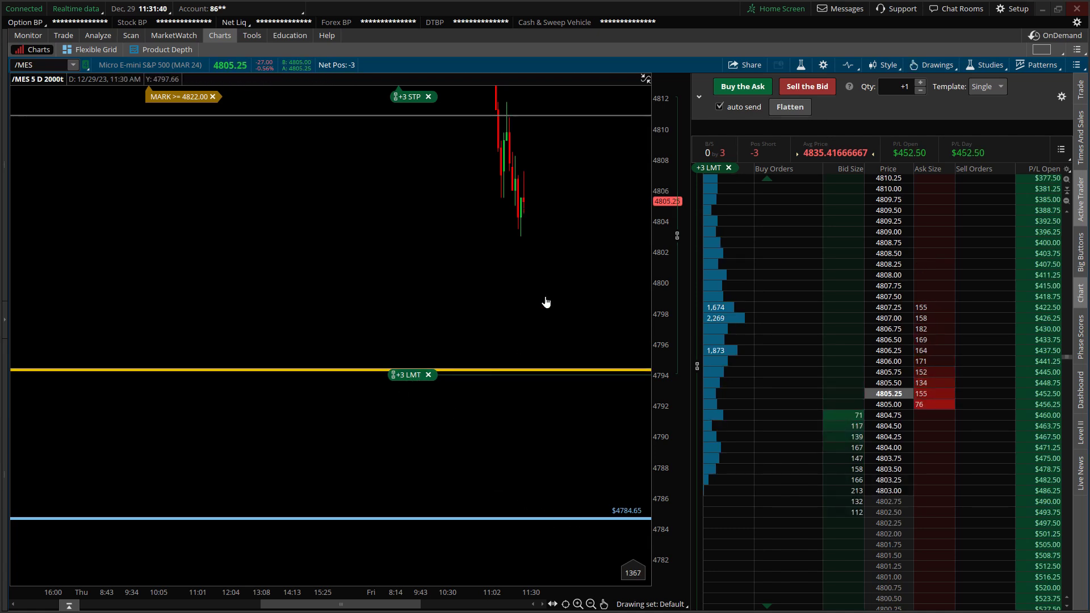
scroll(908, 494, "down", 3)
scroll(913, 500, "down", 6)
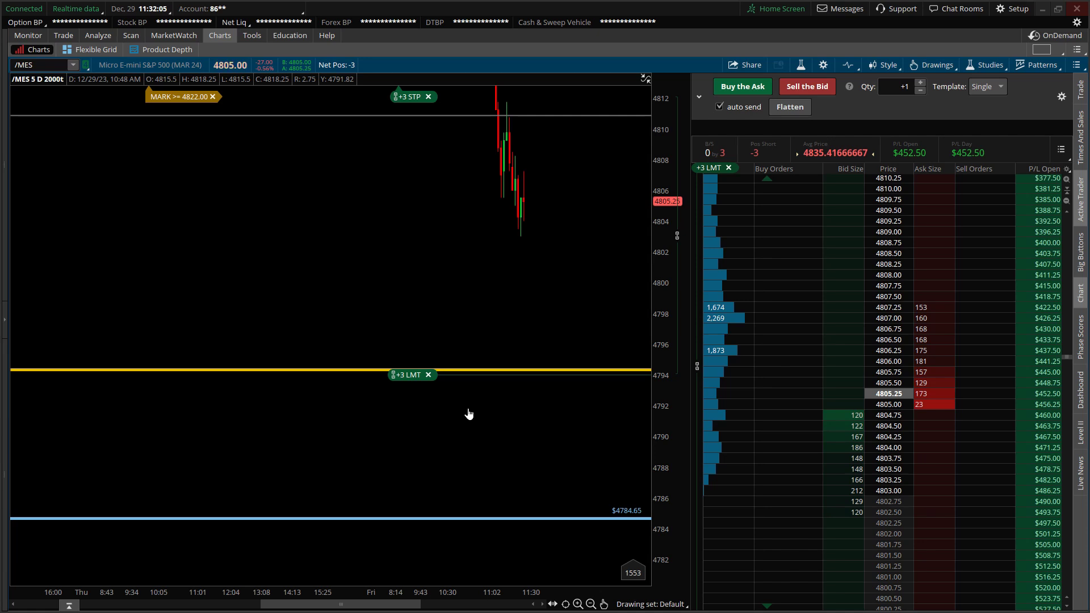
left_click_drag(584, 253, 513, 309)
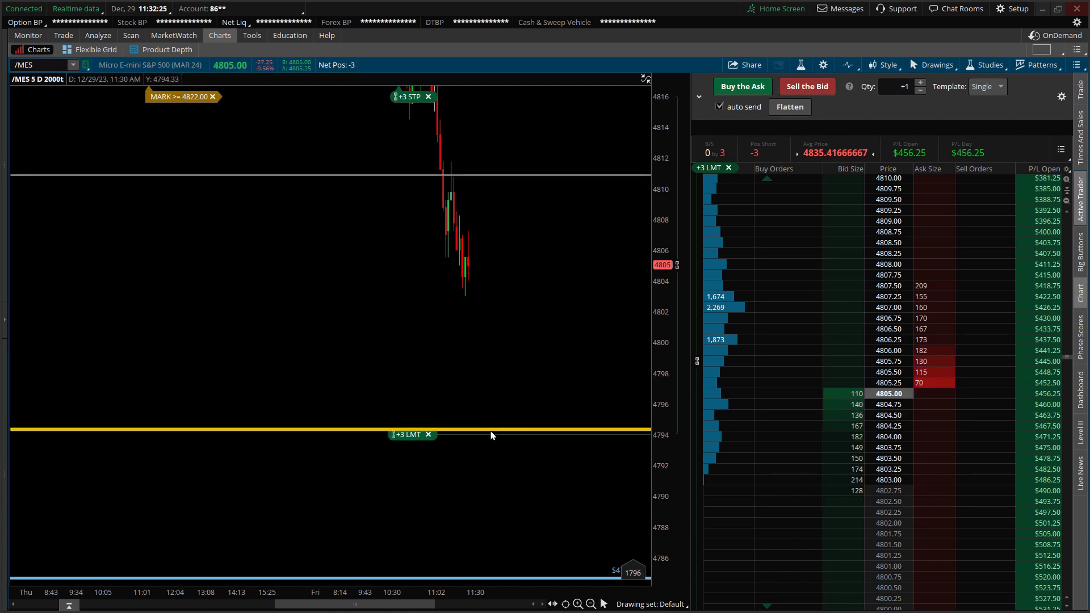
Move the MARK alert from 4822.00 down to 4816.25 and confirm the replacement.
left_click_drag(491, 314, 548, 443)
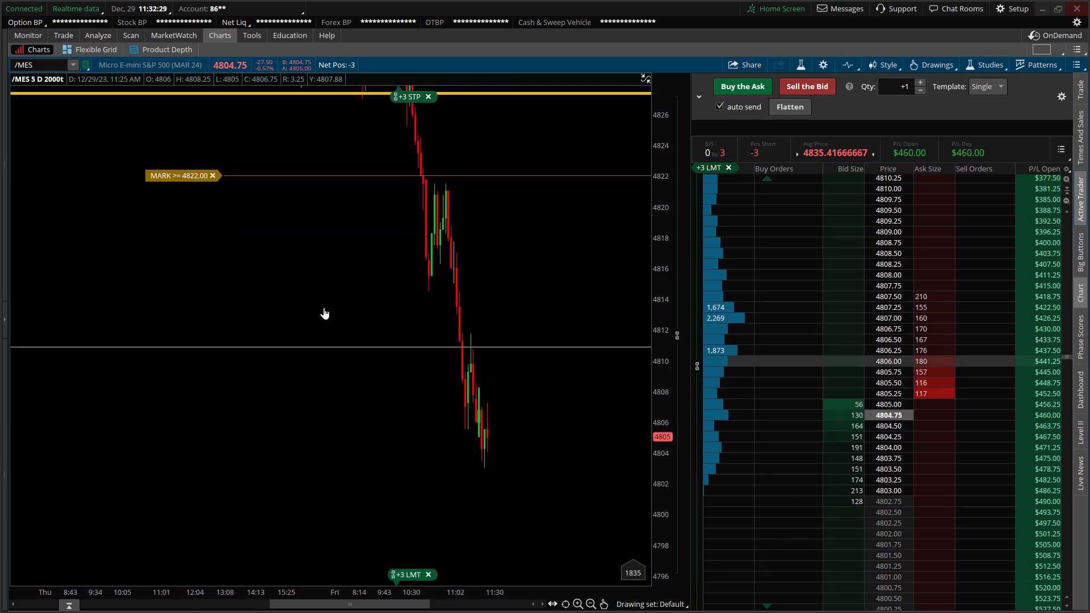
left_click_drag(173, 180, 194, 270)
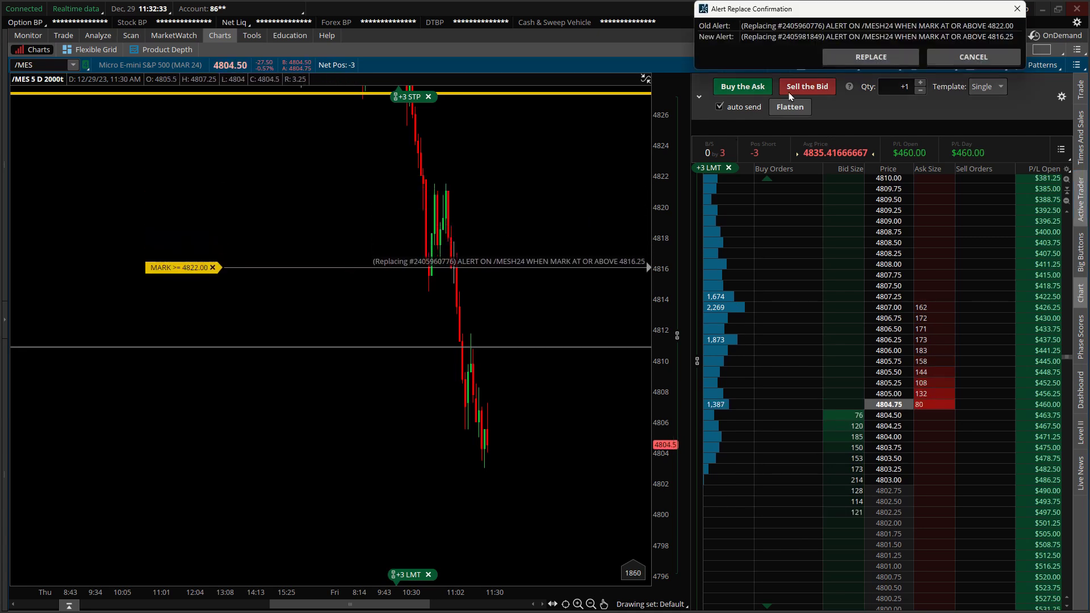
left_click(868, 55)
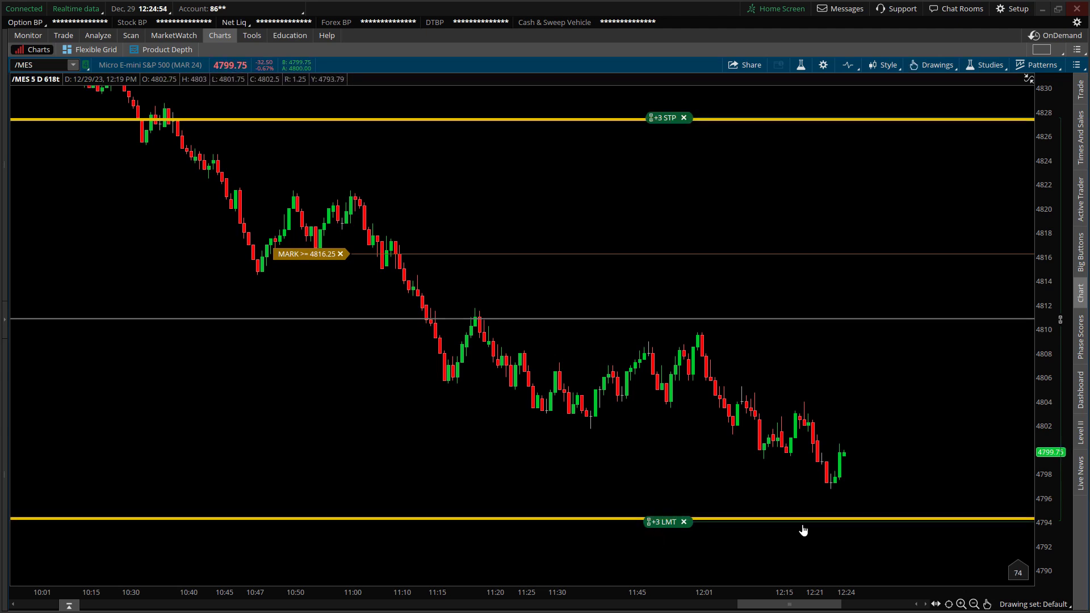
Reopen the Active Trader ladder next to the /MES chart.
left_click(1082, 210)
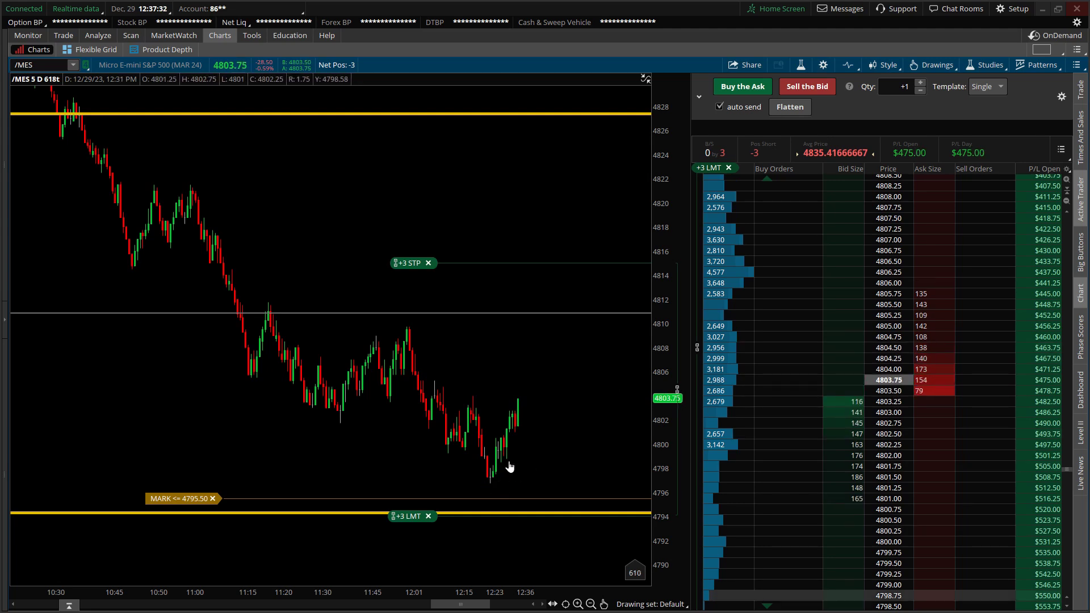
Select both yellow price lines while the 3-lot buy stop fills at 4808.25.
key("Escape")
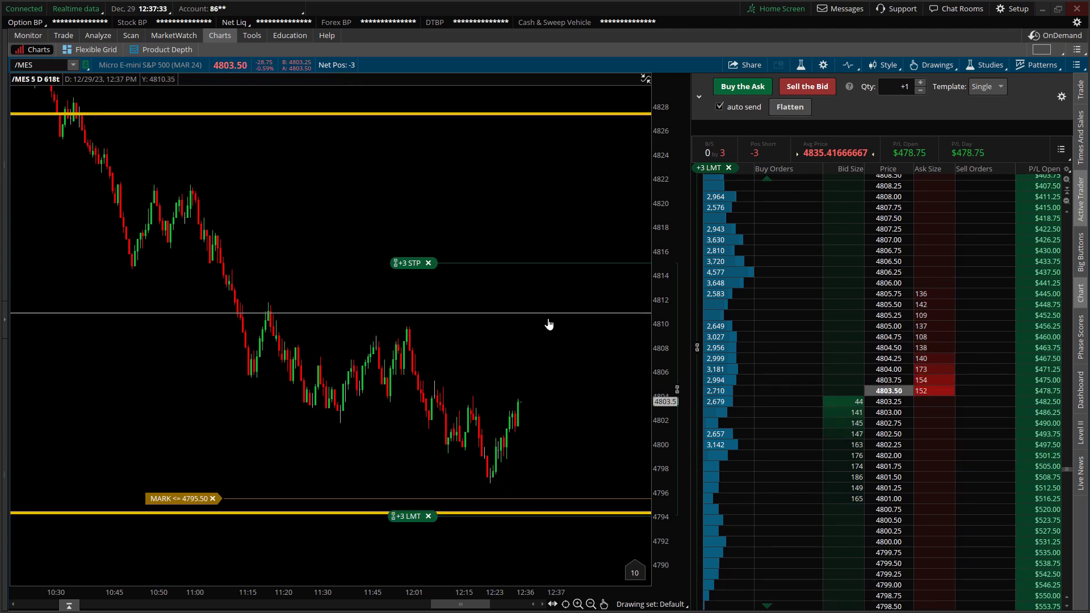
left_click(549, 325)
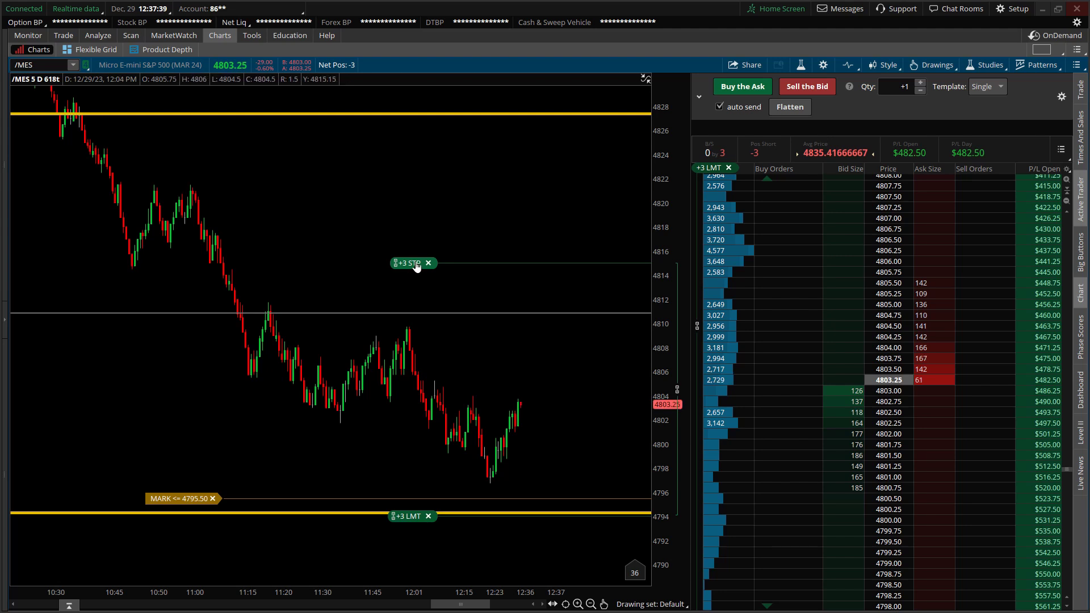
left_click(433, 318)
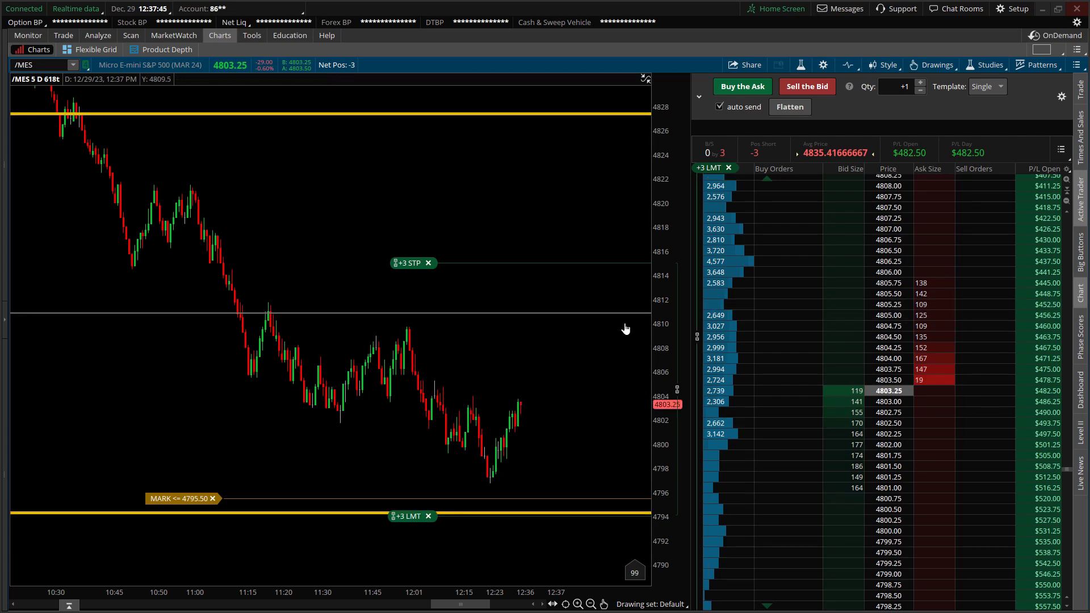
scroll(997, 342, "up", 6)
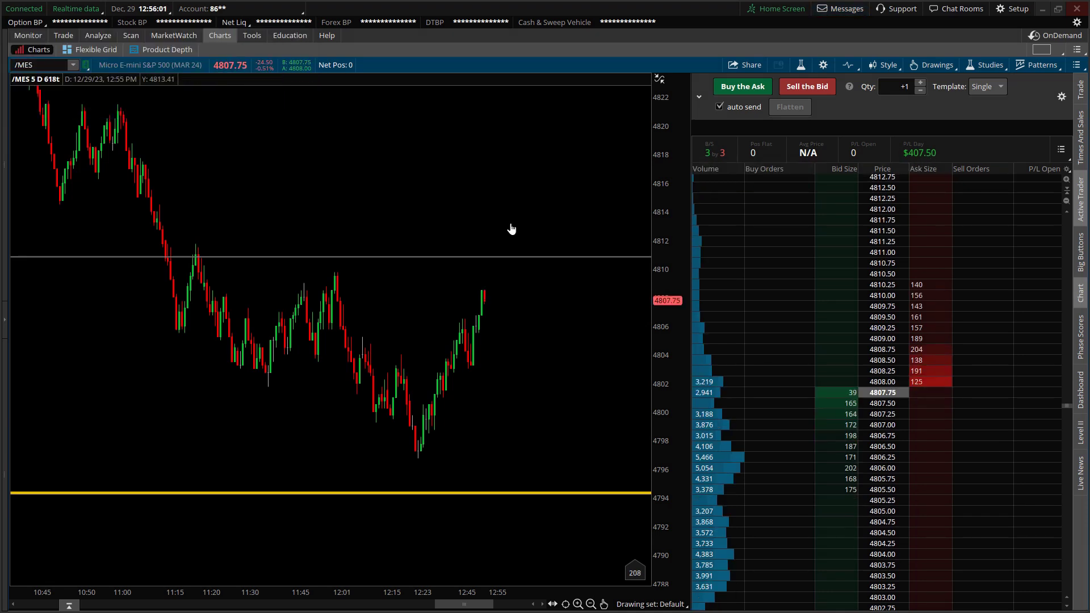
left_click_drag(367, 202, 525, 302)
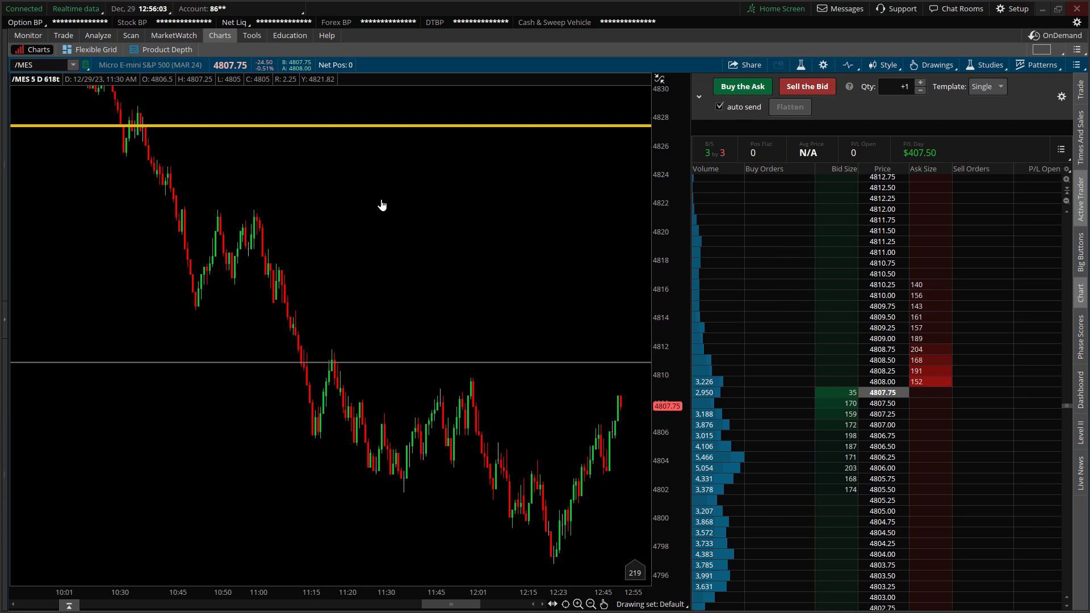
left_click_drag(382, 205, 476, 356)
left_click_drag(304, 236, 478, 229)
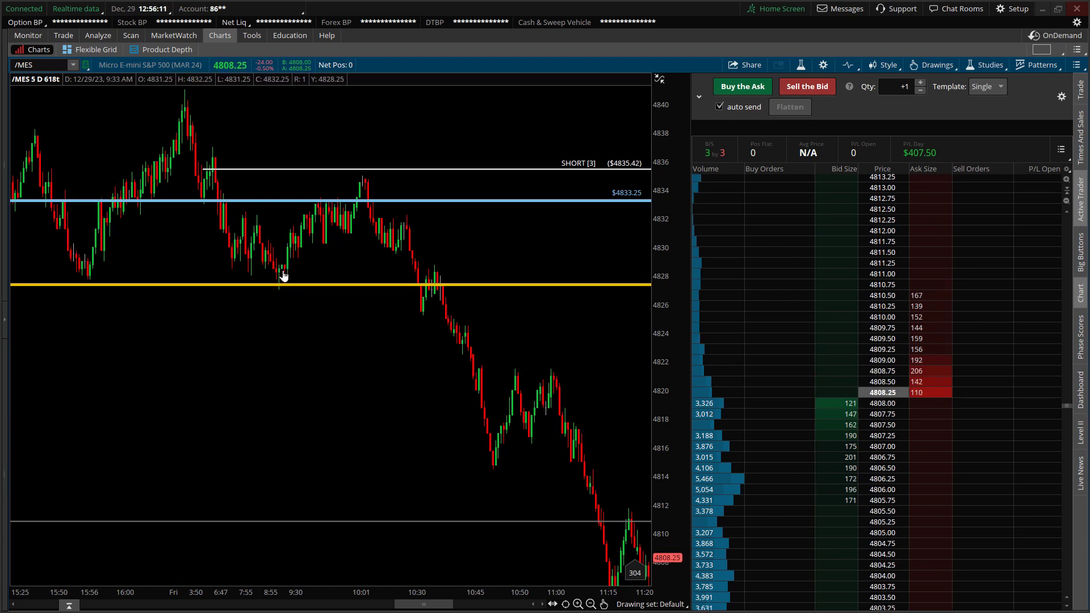
scroll(510, 348, "down", 10)
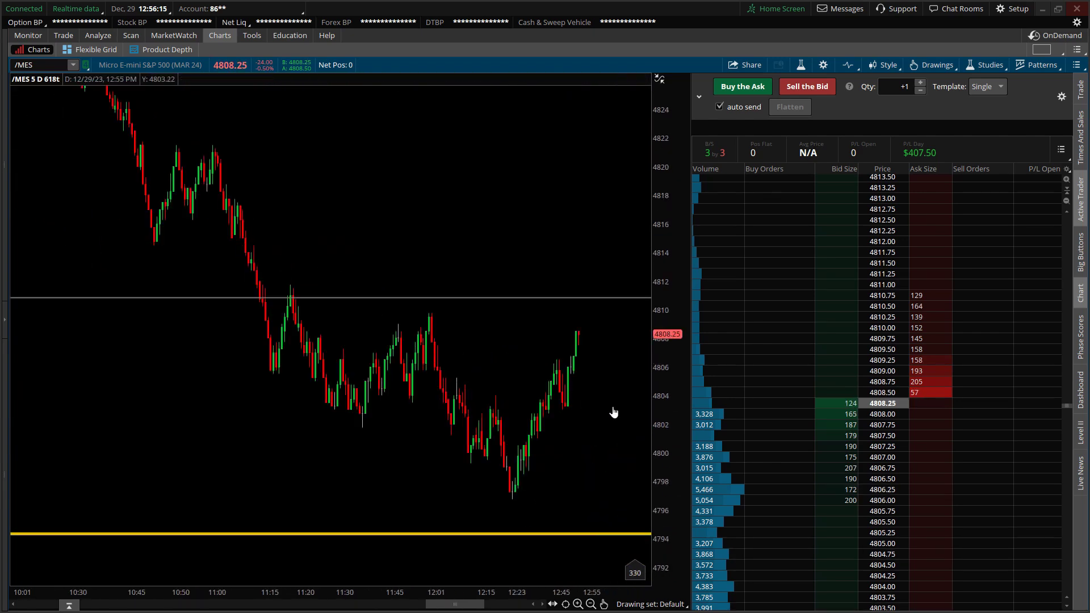
left_click_drag(610, 413, 535, 401)
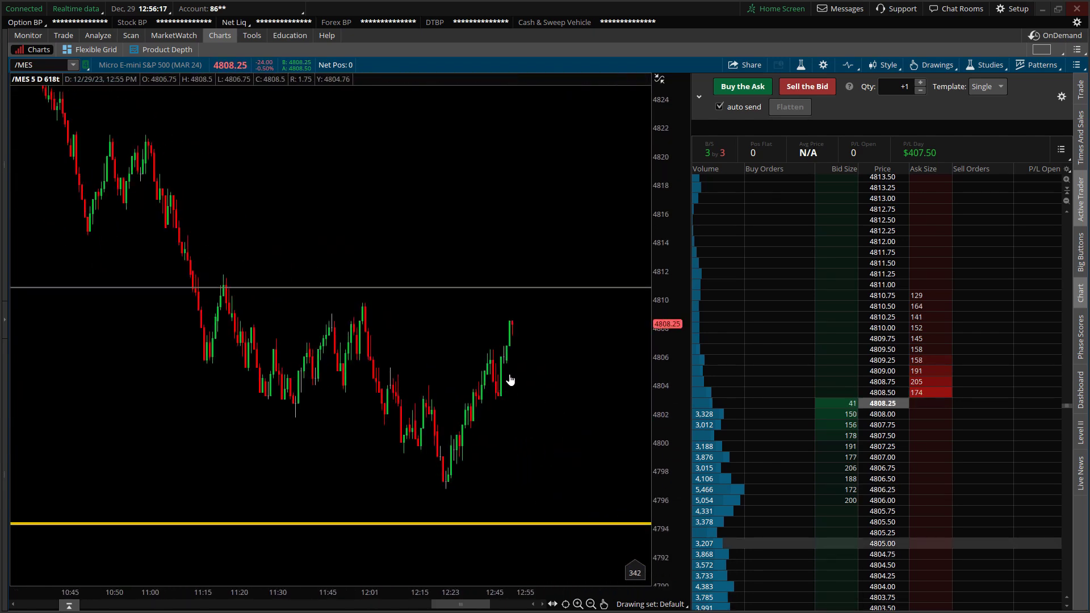